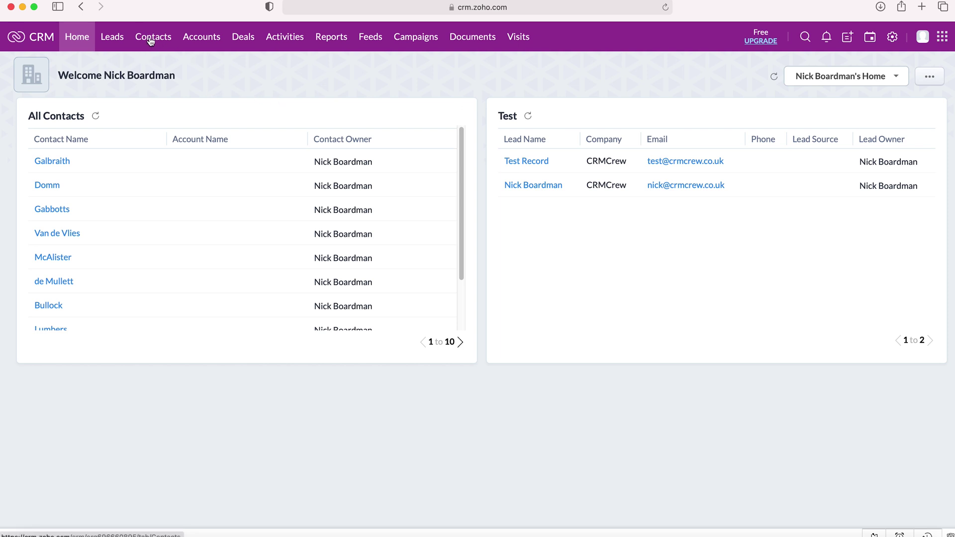
Switch from the home dashboard to the Contacts list showing all 100 records.
{"action": "left_click", "coordinate": [153, 37]}
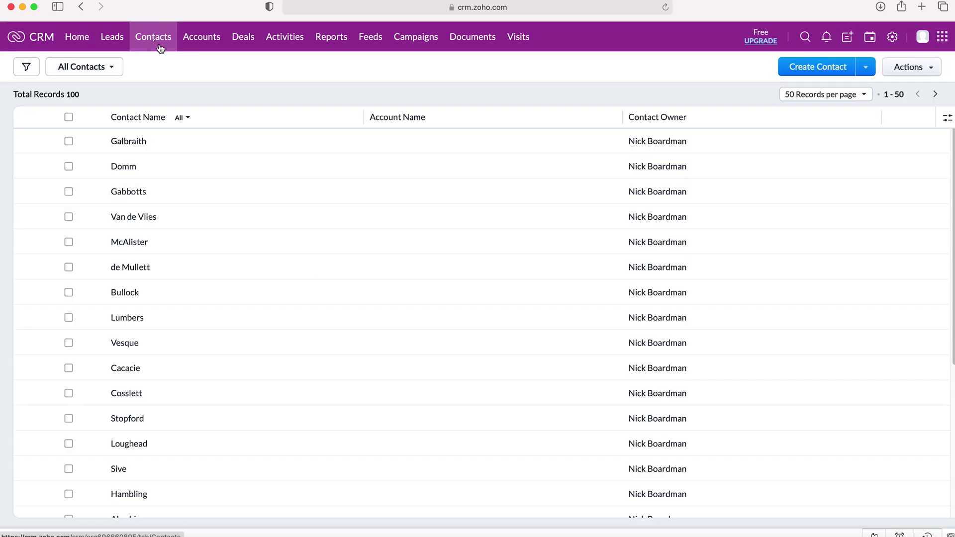
{"action": "scroll", "coordinate": [228, 211], "scroll_direction": "down", "scroll_amount": 3}
{"action": "scroll", "coordinate": [223, 205], "scroll_direction": "down", "scroll_amount": 3}
{"action": "scroll", "coordinate": [274, 189], "scroll_direction": "down", "scroll_amount": 2}
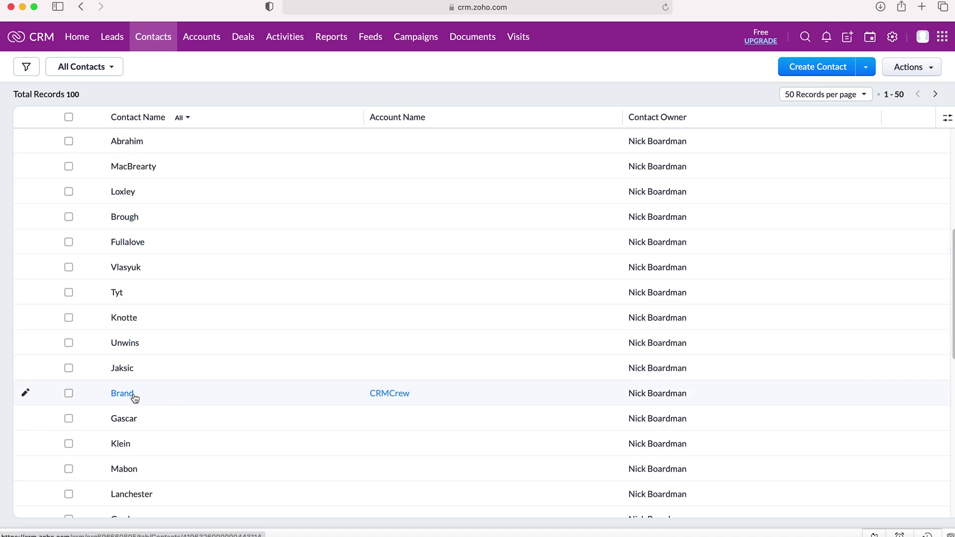
Open the Brand (CRMCrew) contact record and reach its empty Open Activities section.
{"action": "left_click", "coordinate": [134, 393]}
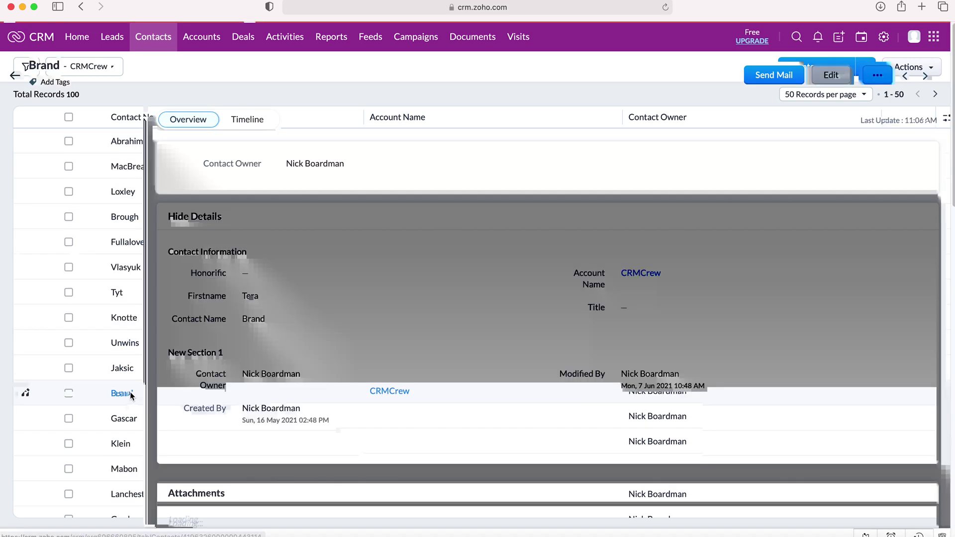
{"action": "scroll", "coordinate": [389, 279], "scroll_direction": "down", "scroll_amount": 5}
{"action": "scroll", "coordinate": [389, 280], "scroll_direction": "down", "scroll_amount": 5}
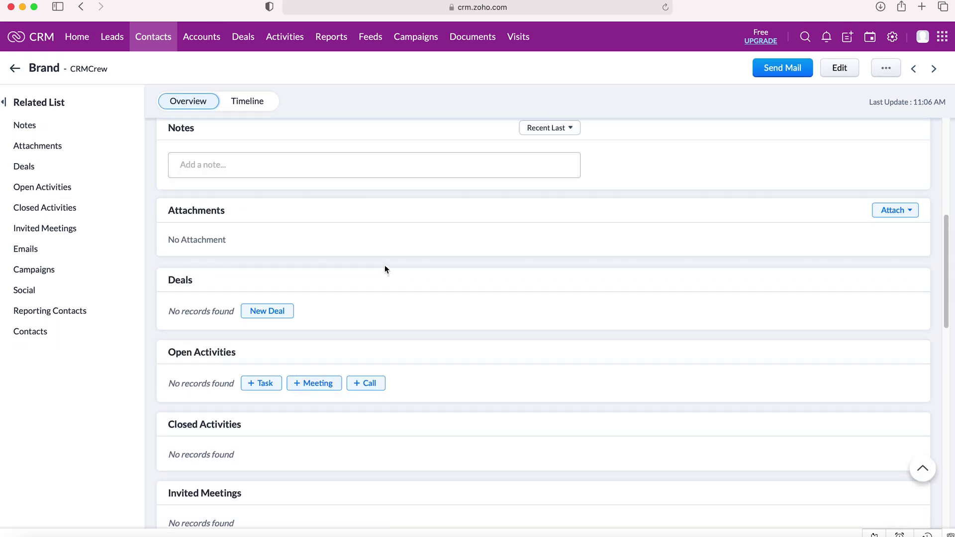
{"action": "scroll", "coordinate": [384, 265], "scroll_direction": "up", "scroll_amount": 5}
{"action": "scroll", "coordinate": [442, 250], "scroll_direction": "up", "scroll_amount": 2}
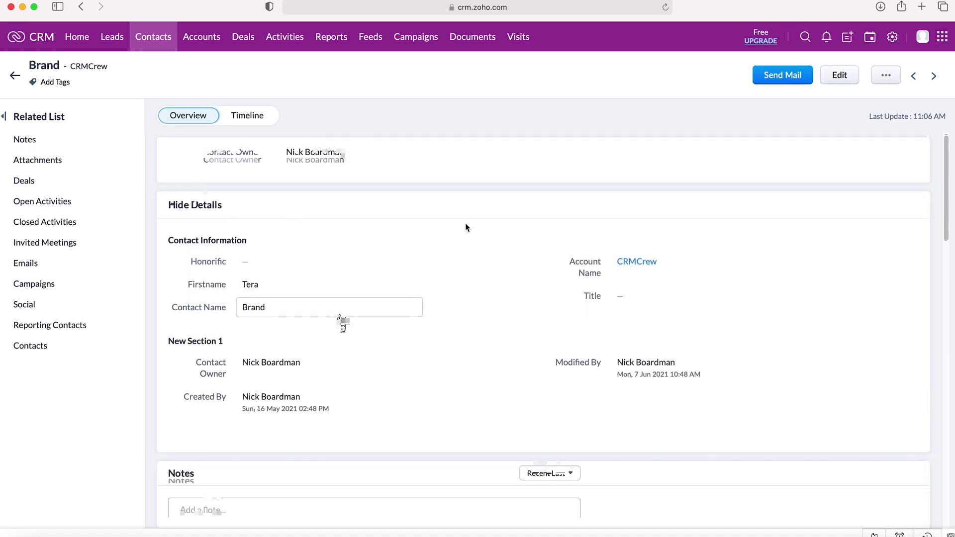
{"action": "scroll", "coordinate": [465, 224], "scroll_direction": "down", "scroll_amount": 8}
{"action": "scroll", "coordinate": [464, 203], "scroll_direction": "down", "scroll_amount": 3}
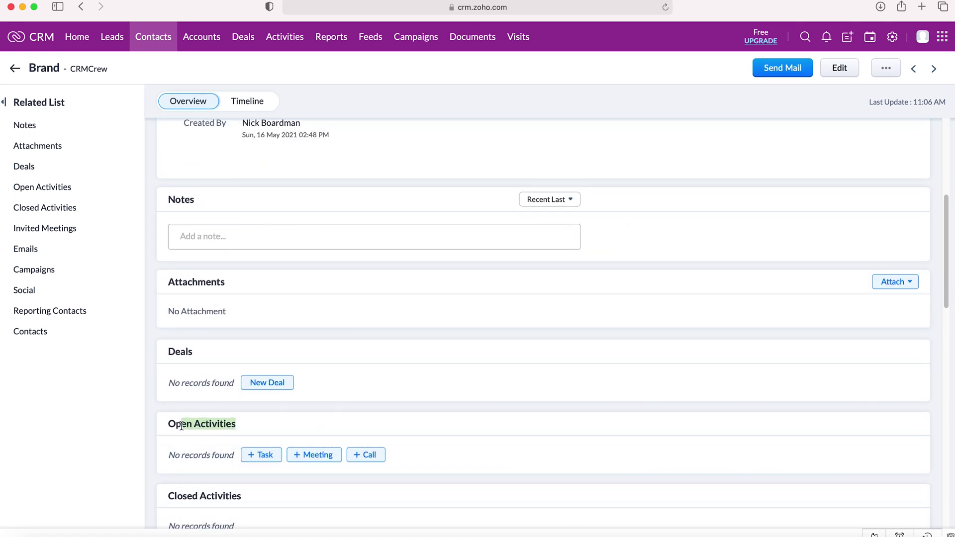
{"action": "left_click_drag", "start_coordinate": [182, 425], "coordinate": [166, 426]}
{"action": "left_click", "coordinate": [301, 422]}
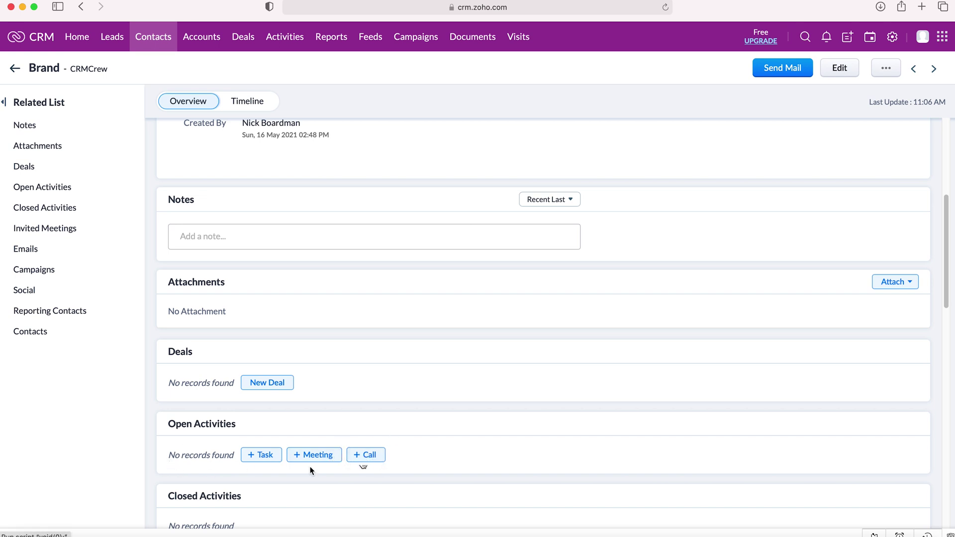
Start a new task from Brand's record with subject Email Brand, due 8 Jul 2021.
{"action": "left_click", "coordinate": [259, 455]}
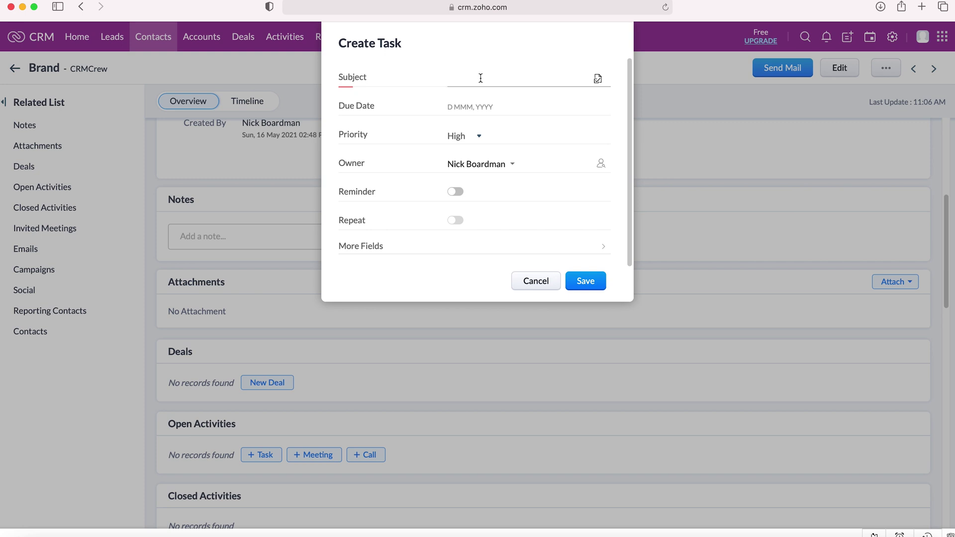
{"action": "type", "text": "mil Bran"}
{"action": "type", "text": "d"}
{"action": "key", "text": "Tab"}
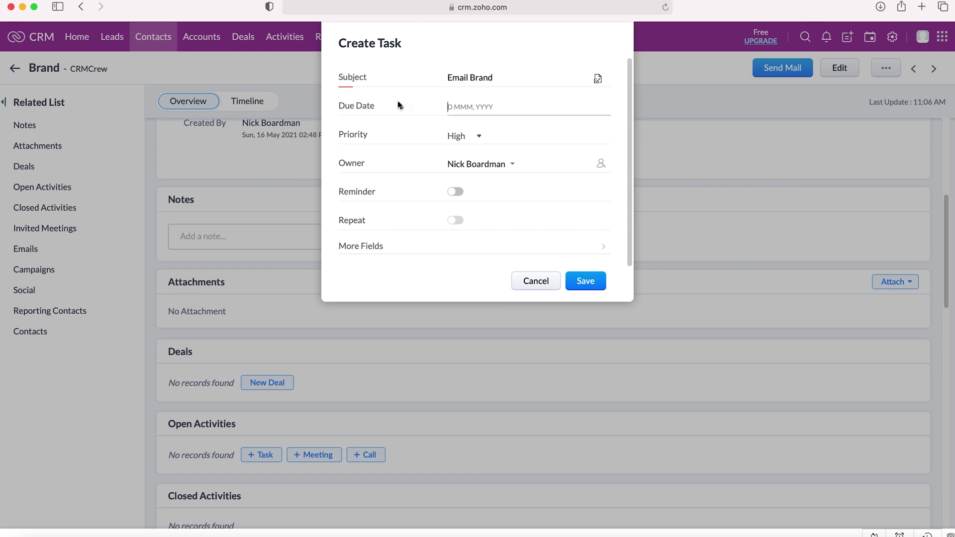
{"action": "left_click", "coordinate": [478, 105]}
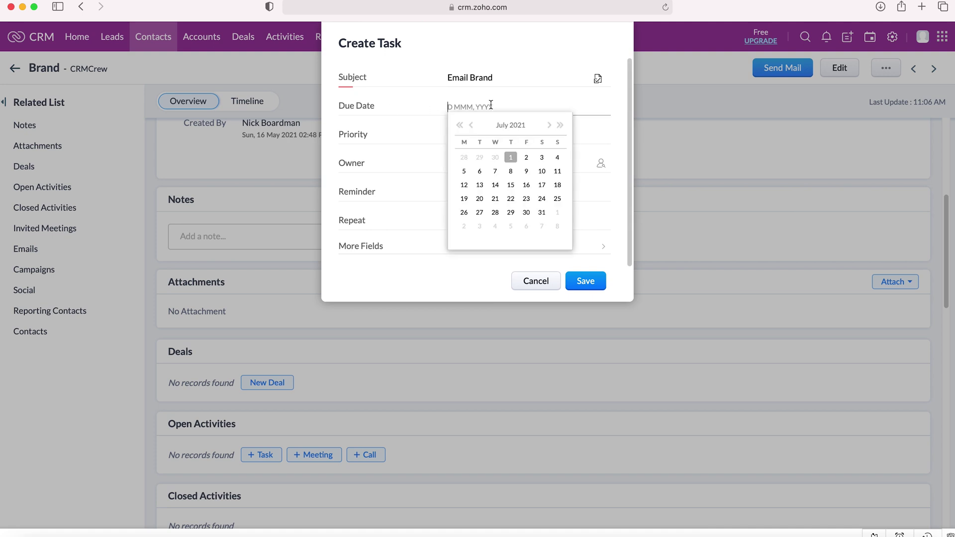
{"action": "left_click", "coordinate": [510, 171]}
{"action": "left_click", "coordinate": [472, 136]}
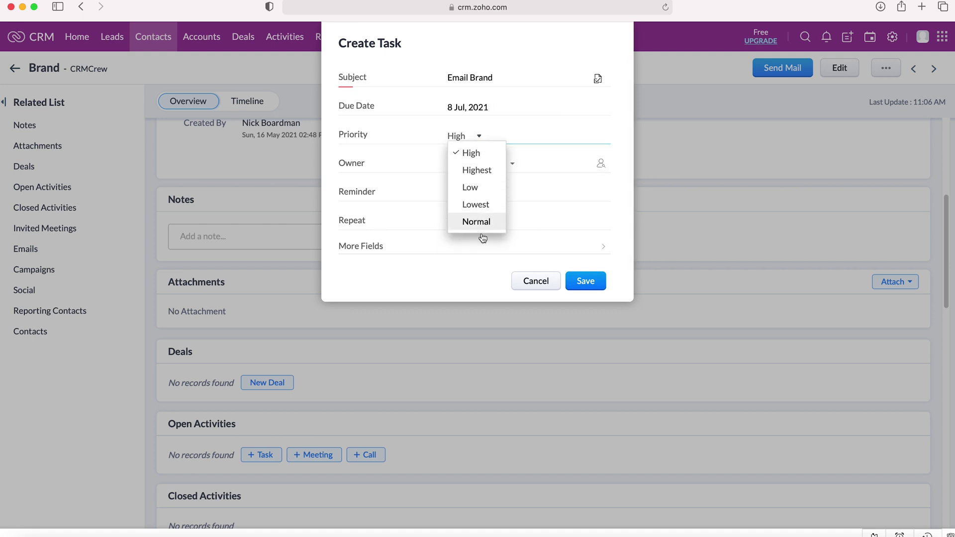
{"action": "left_click", "coordinate": [494, 170]}
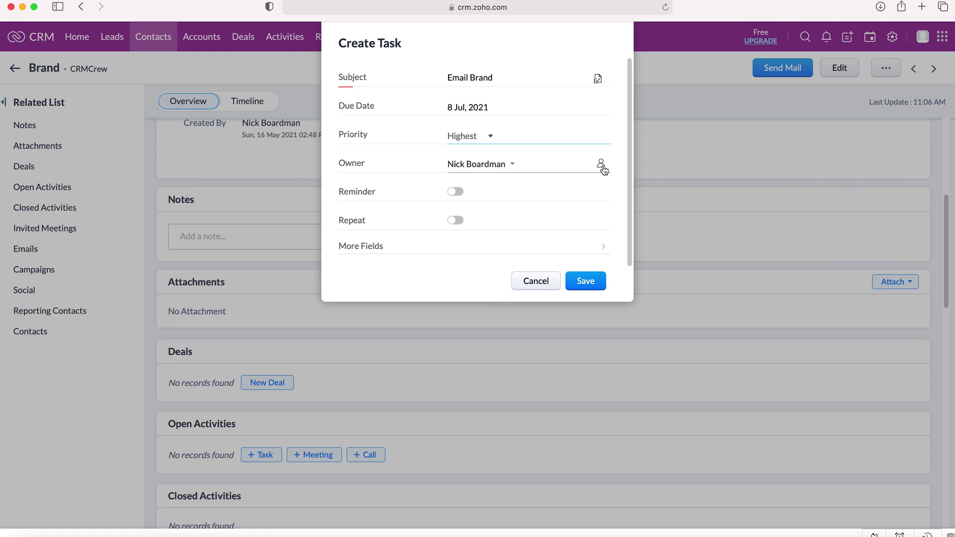
{"action": "left_click", "coordinate": [602, 165]}
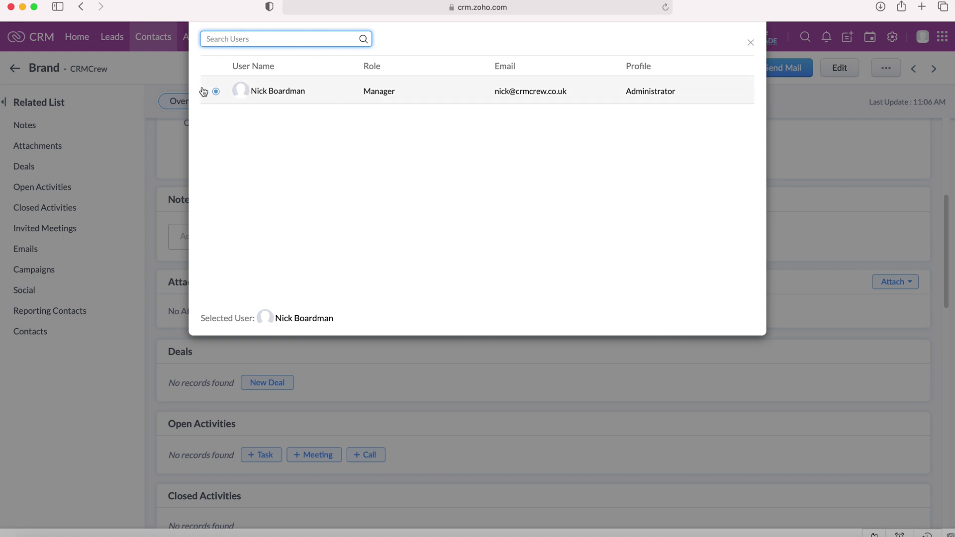
{"action": "left_click", "coordinate": [750, 43]}
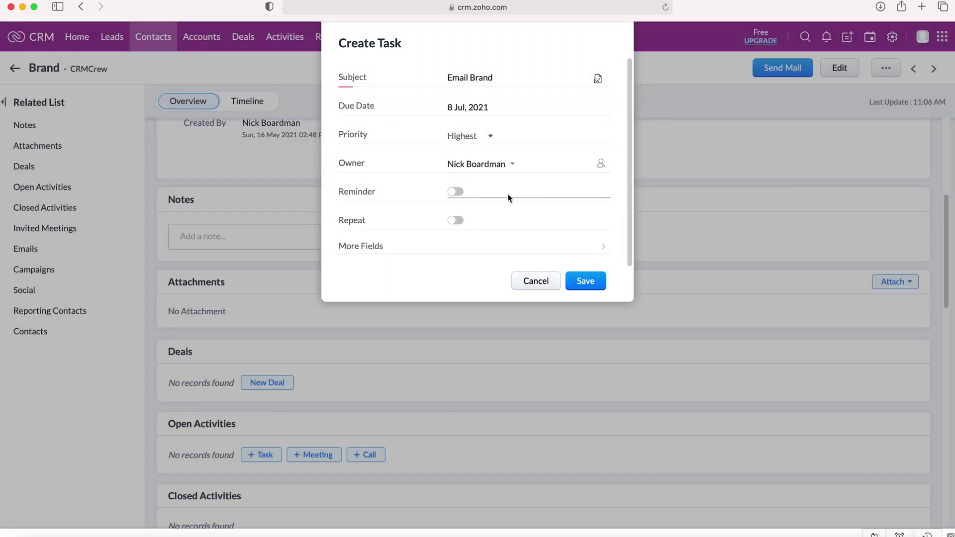
{"action": "left_click", "coordinate": [457, 193]}
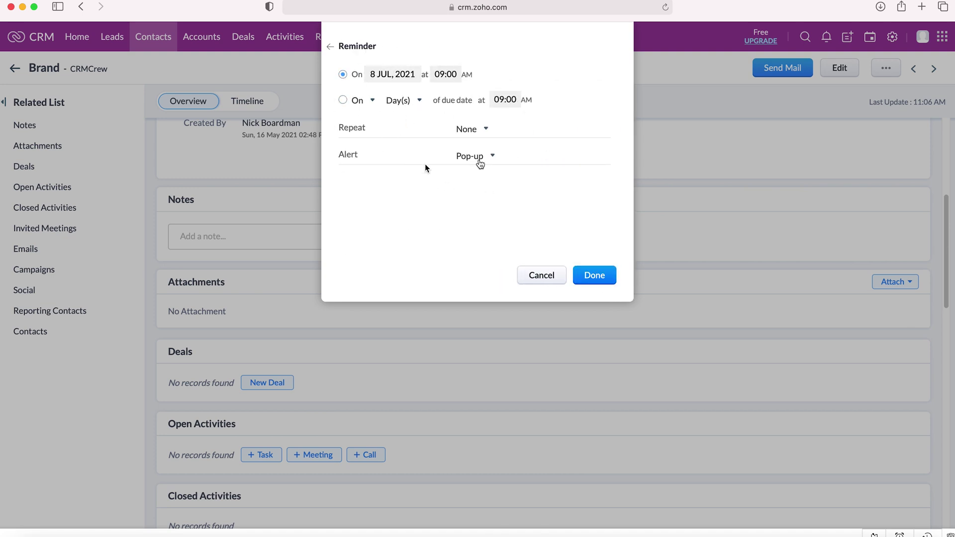
{"action": "left_click", "coordinate": [332, 48]}
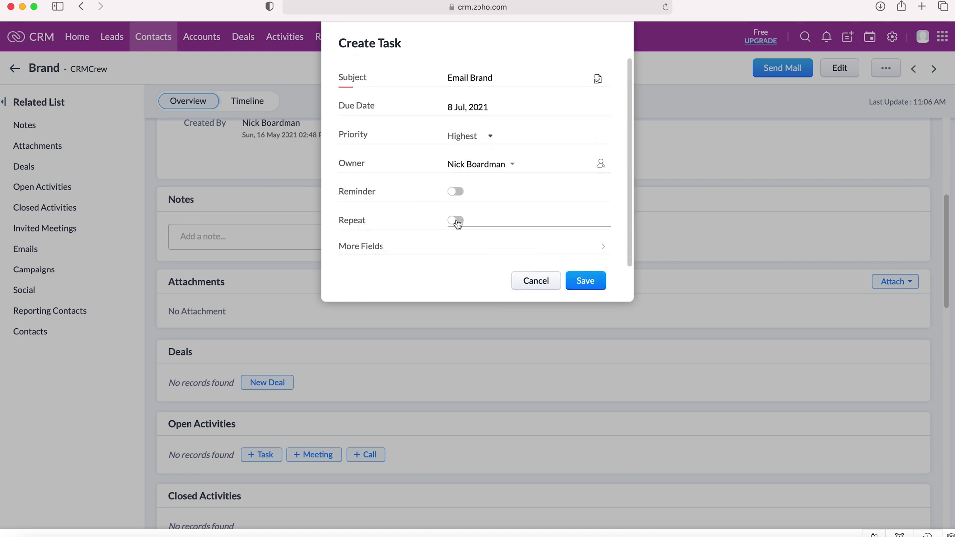
{"action": "left_click", "coordinate": [455, 223]}
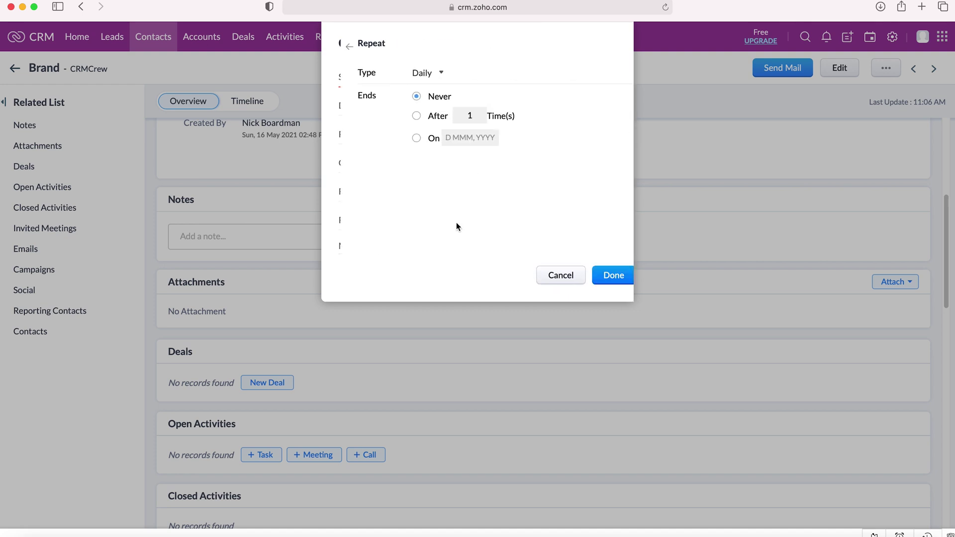
{"action": "left_click", "coordinate": [412, 76]}
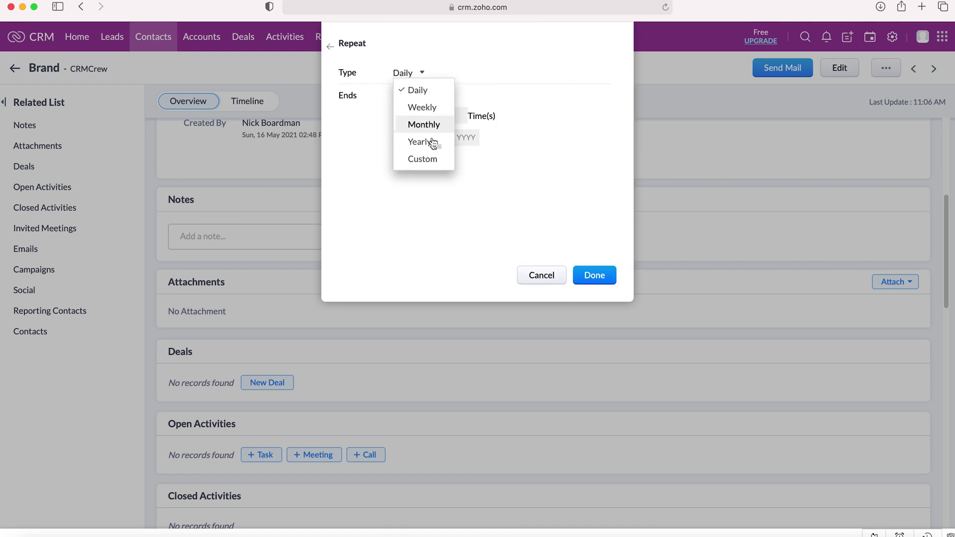
{"action": "left_click", "coordinate": [559, 208]}
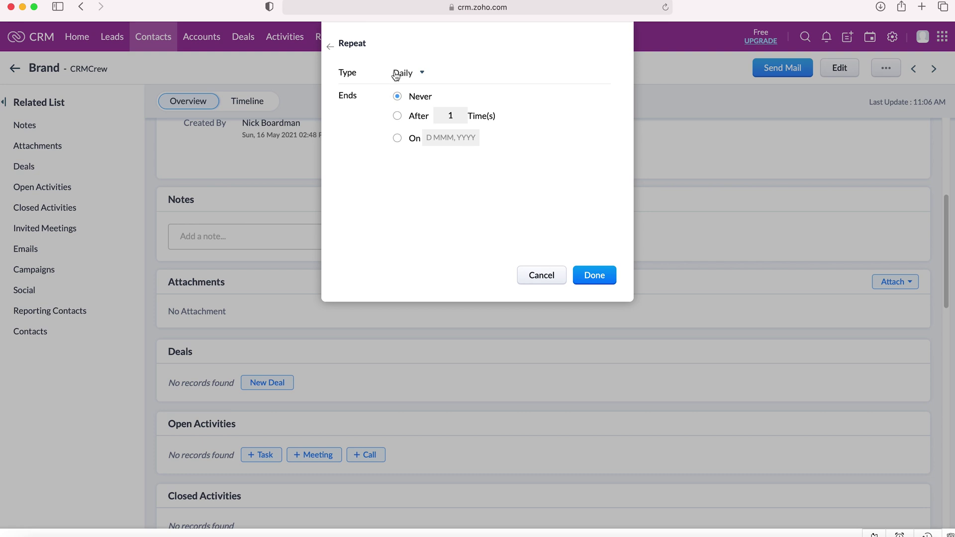
{"action": "left_click", "coordinate": [329, 47]}
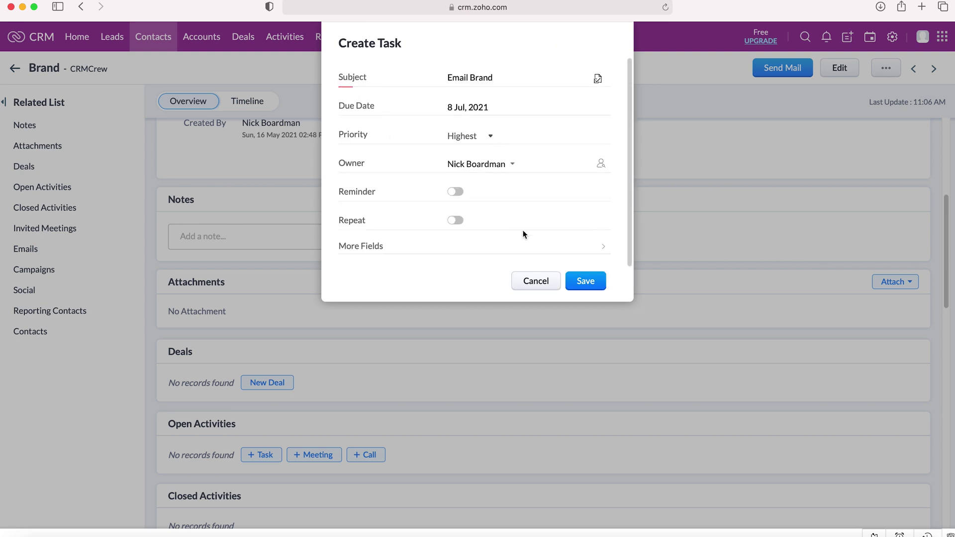
{"action": "left_click", "coordinate": [405, 251]}
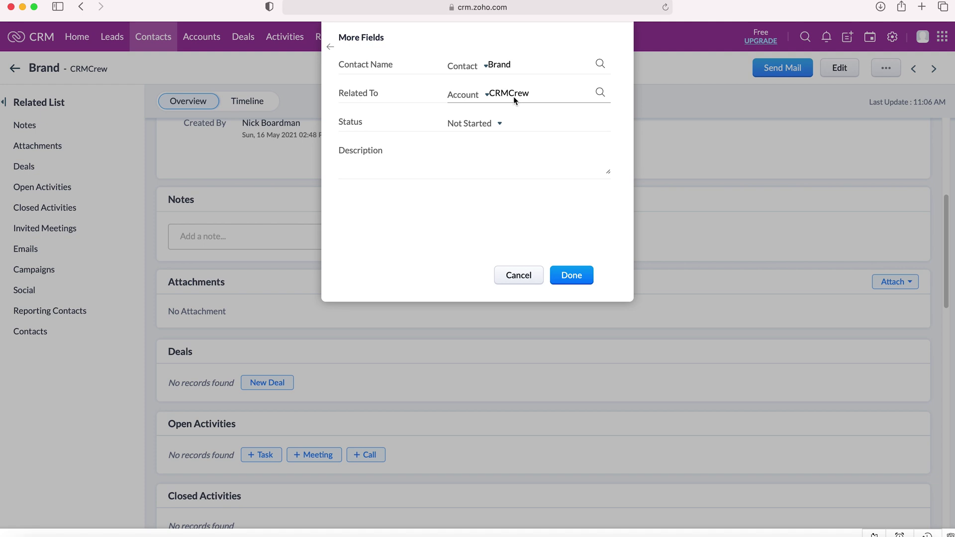
Keep status Not Started, add 'Description' as description, and save the Email Brand task.
{"action": "left_click", "coordinate": [477, 124]}
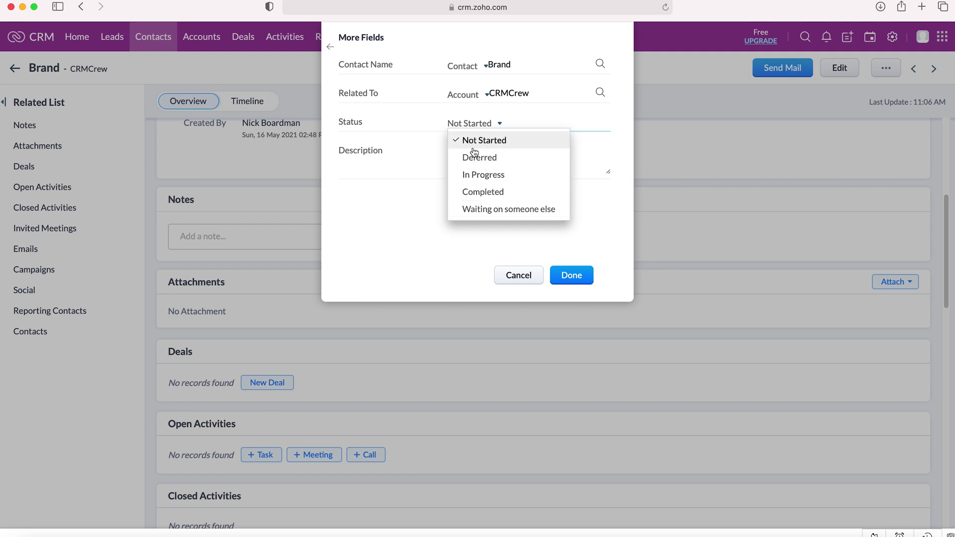
{"action": "left_click", "coordinate": [340, 176]}
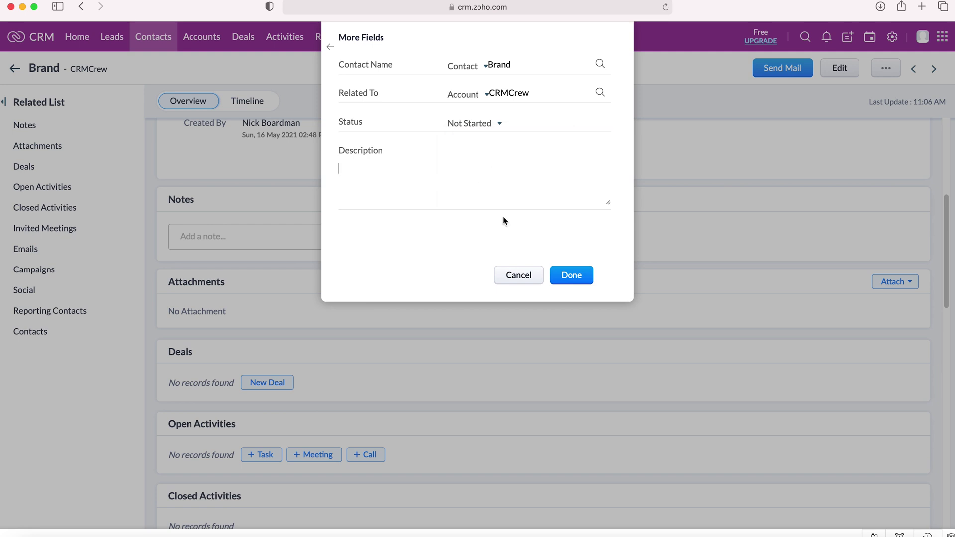
{"action": "type", "text": "Desc"}
{"action": "type", "text": "ription"}
{"action": "left_click", "coordinate": [568, 276]}
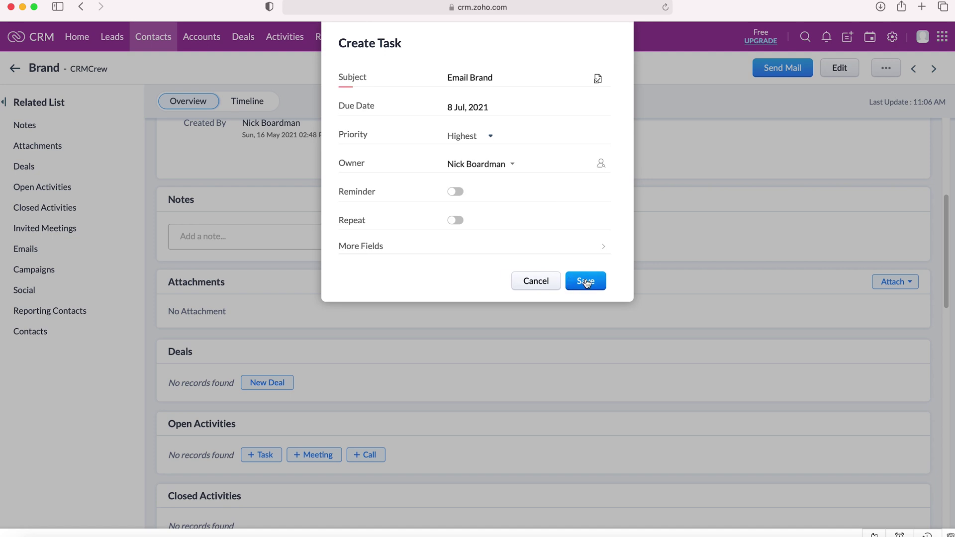
{"action": "left_click", "coordinate": [587, 281]}
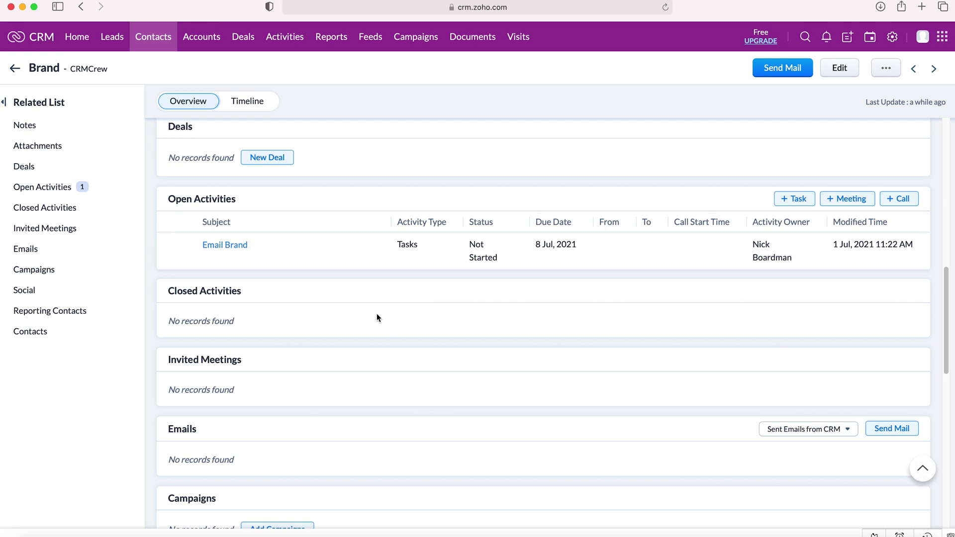
{"action": "scroll", "coordinate": [365, 313], "scroll_direction": "up", "scroll_amount": 2}
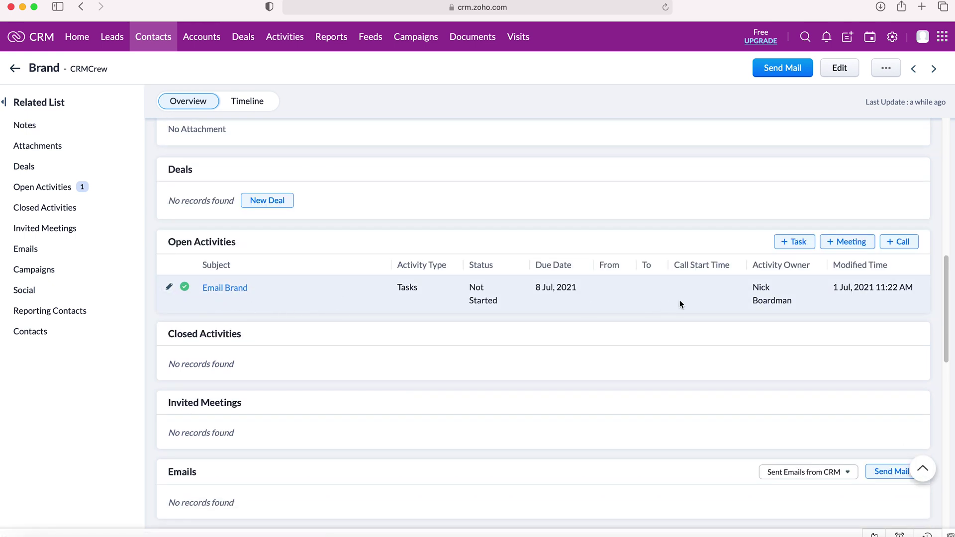
{"action": "scroll", "coordinate": [427, 299], "scroll_direction": "up", "scroll_amount": 5}
{"action": "scroll", "coordinate": [418, 301], "scroll_direction": "up", "scroll_amount": 5}
{"action": "scroll", "coordinate": [419, 301], "scroll_direction": "up", "scroll_amount": 3}
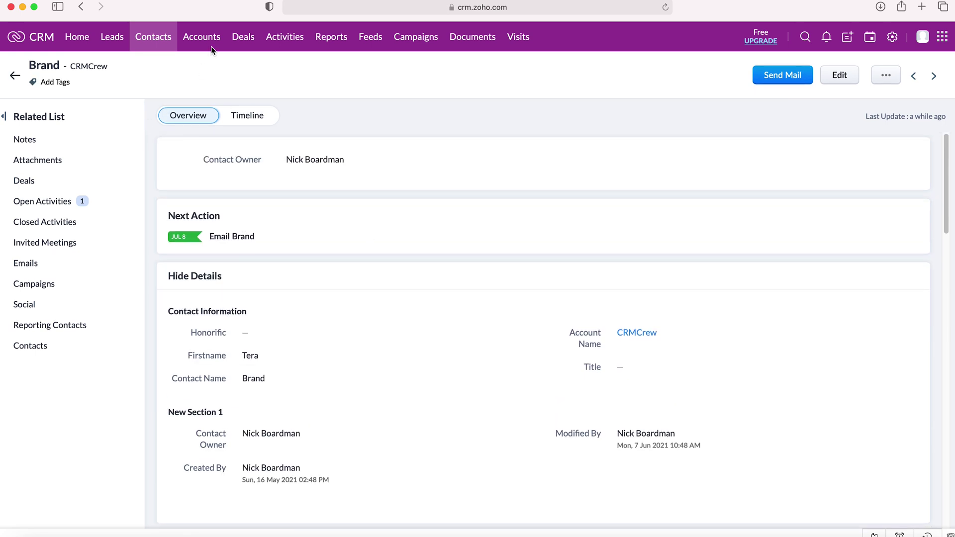
Go to the Activities module and start a new blank task from there.
{"action": "left_click", "coordinate": [285, 36]}
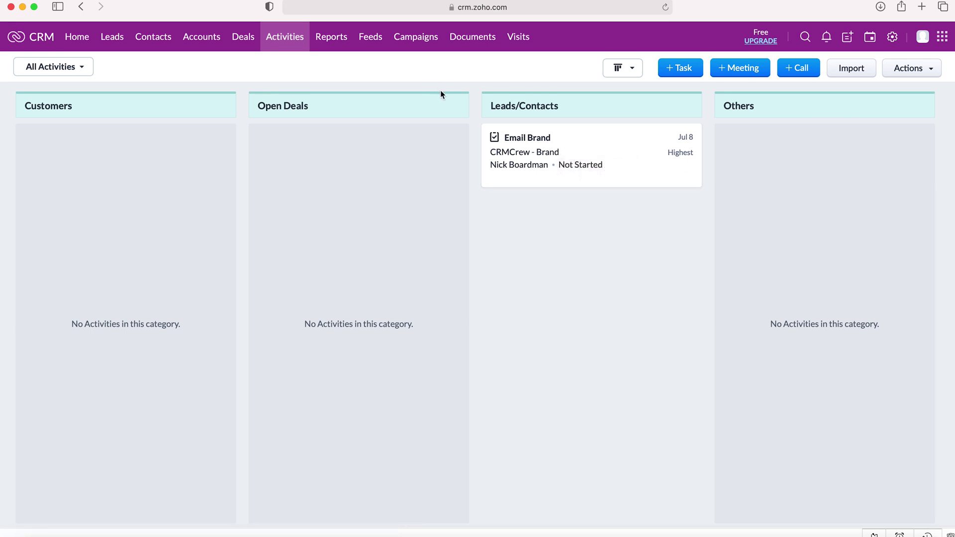
{"action": "left_click", "coordinate": [686, 68]}
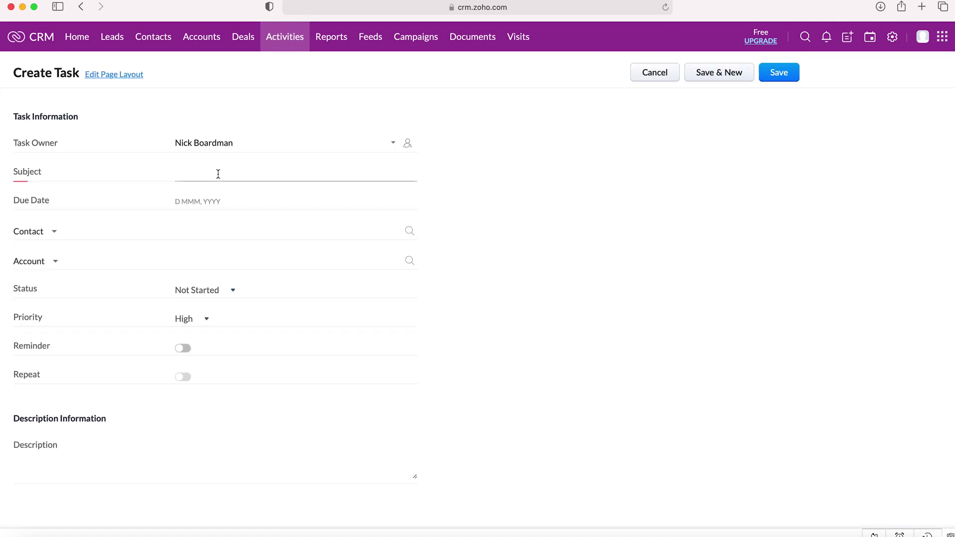
Fill subject Email Brand, due date 8 Jul 2021, and link contact Brand at CRMCrew.
{"action": "left_click", "coordinate": [217, 174]}
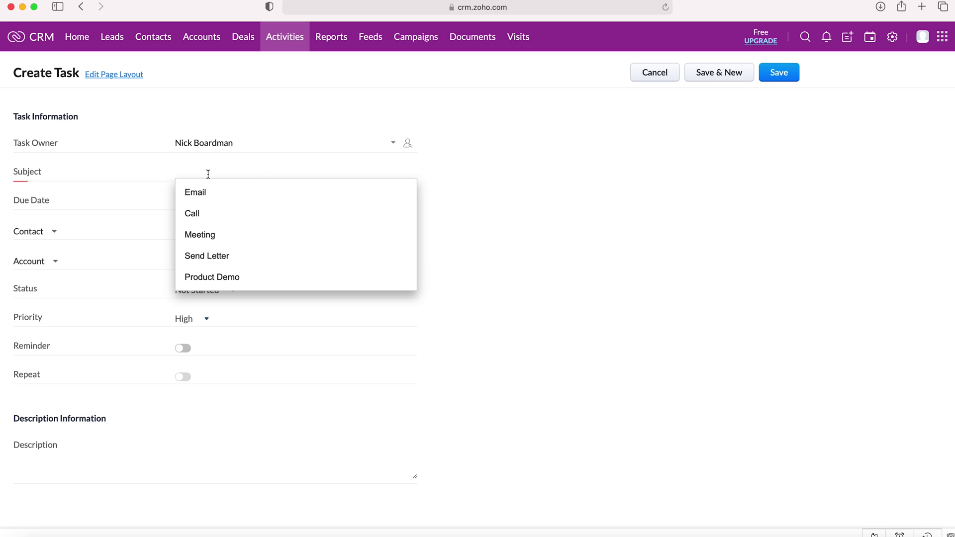
{"action": "left_click", "coordinate": [208, 195]}
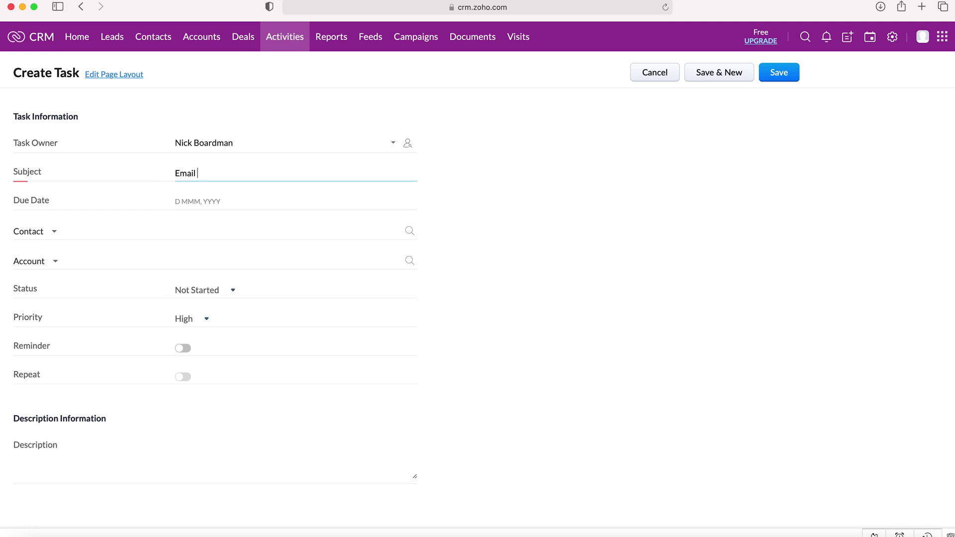
{"action": "type", "text": "Brand"}
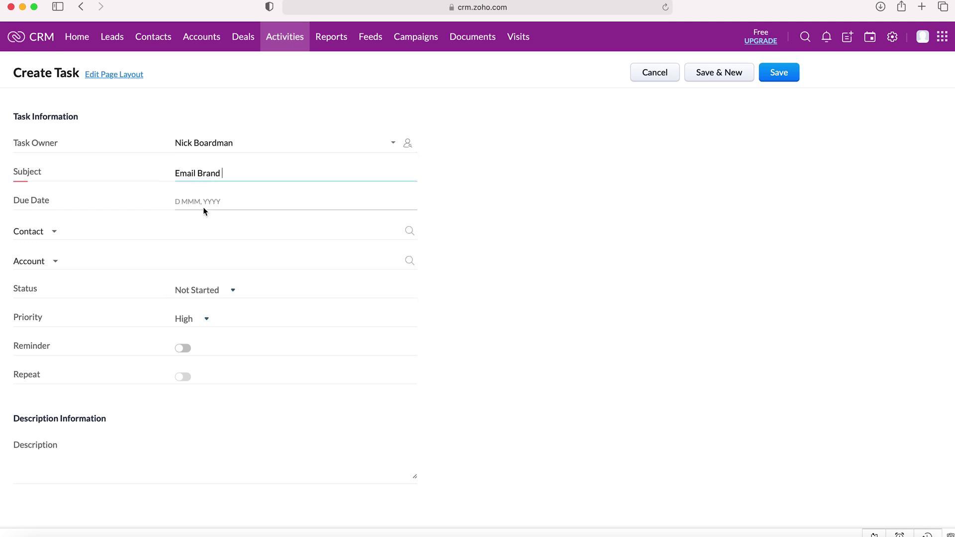
{"action": "left_click", "coordinate": [203, 203]}
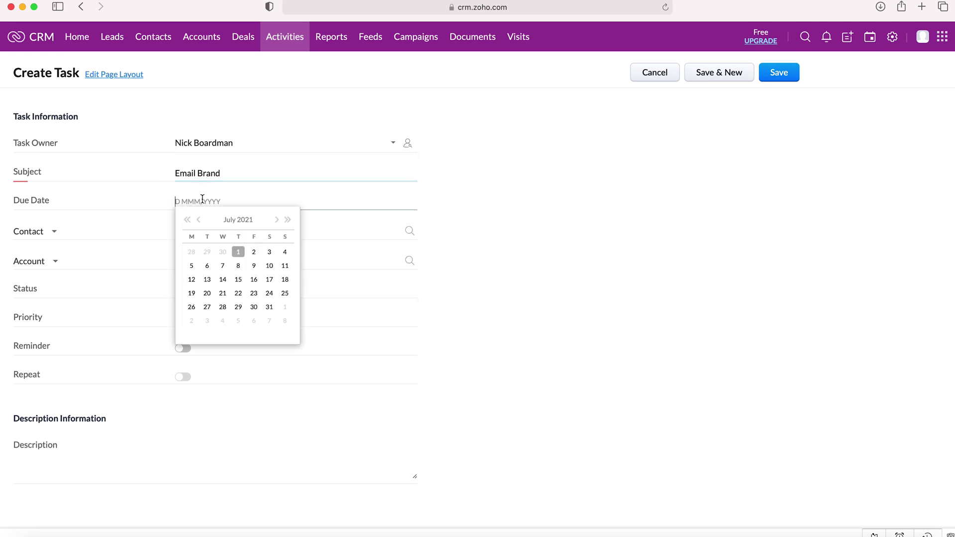
{"action": "left_click", "coordinate": [240, 266]}
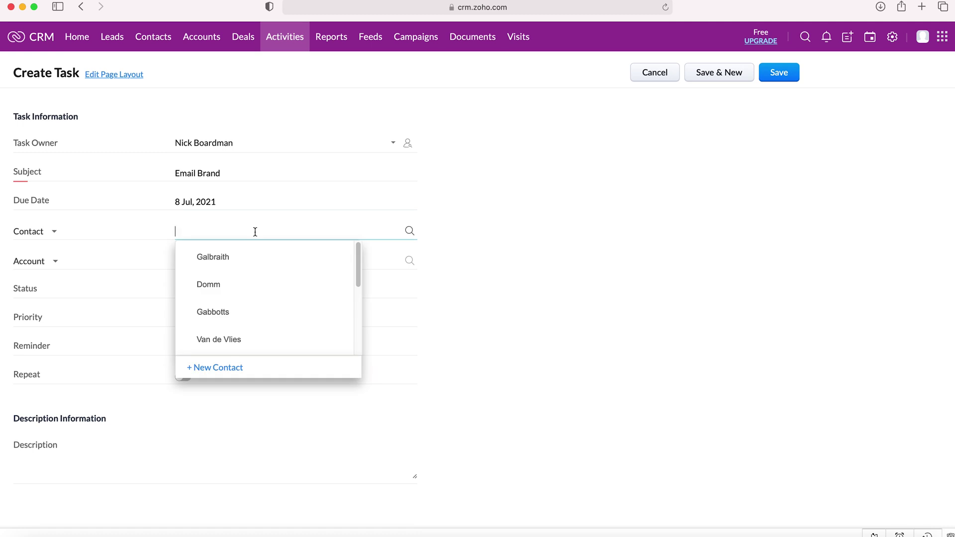
{"action": "type", "text": "brand"}
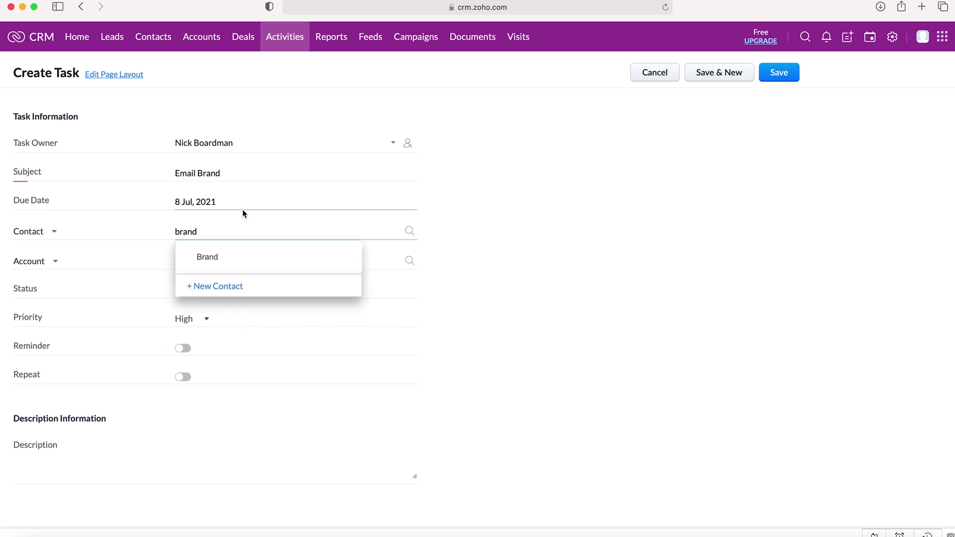
{"action": "left_click", "coordinate": [246, 256]}
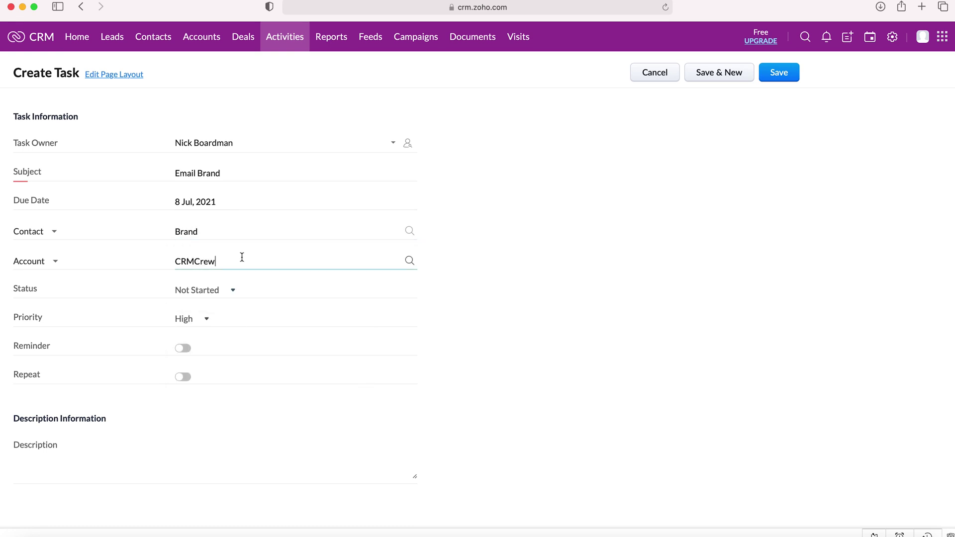
{"action": "left_click", "coordinate": [240, 260]}
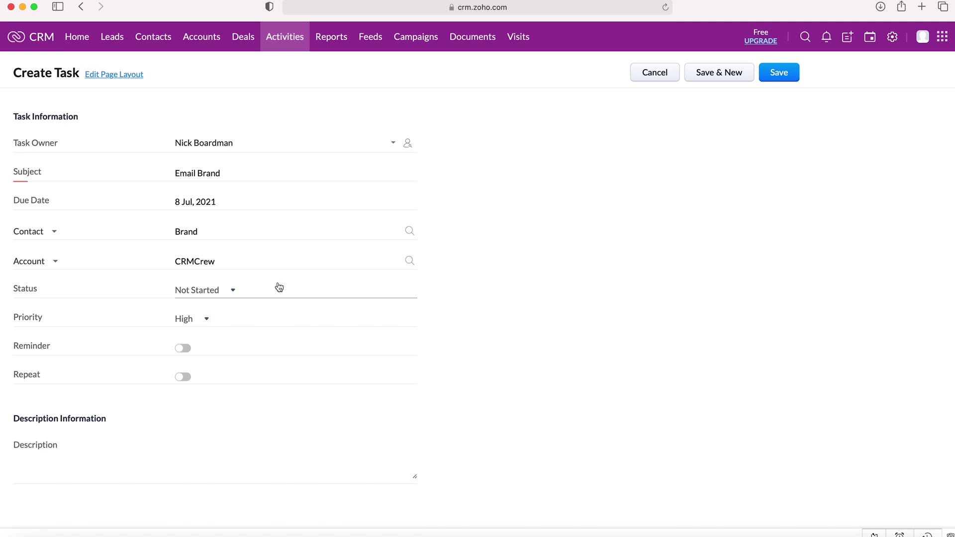
Keep Not Started, set Highest priority, add 'Description', save, and return to the Activities board.
{"action": "left_click", "coordinate": [231, 290]}
{"action": "left_click", "coordinate": [222, 308]}
{"action": "left_click", "coordinate": [194, 319]}
{"action": "left_click", "coordinate": [199, 354]}
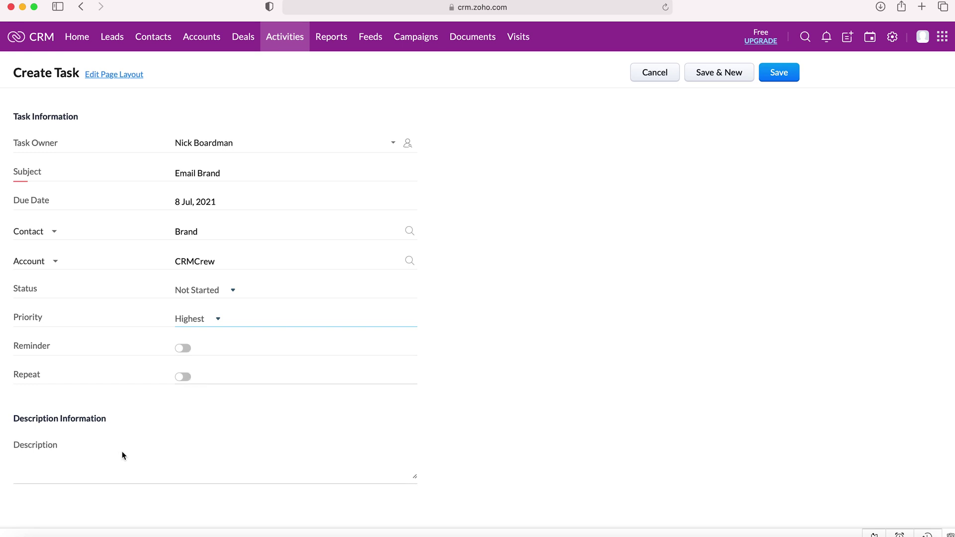
{"action": "left_click", "coordinate": [105, 465]}
{"action": "type", "text": "Description"}
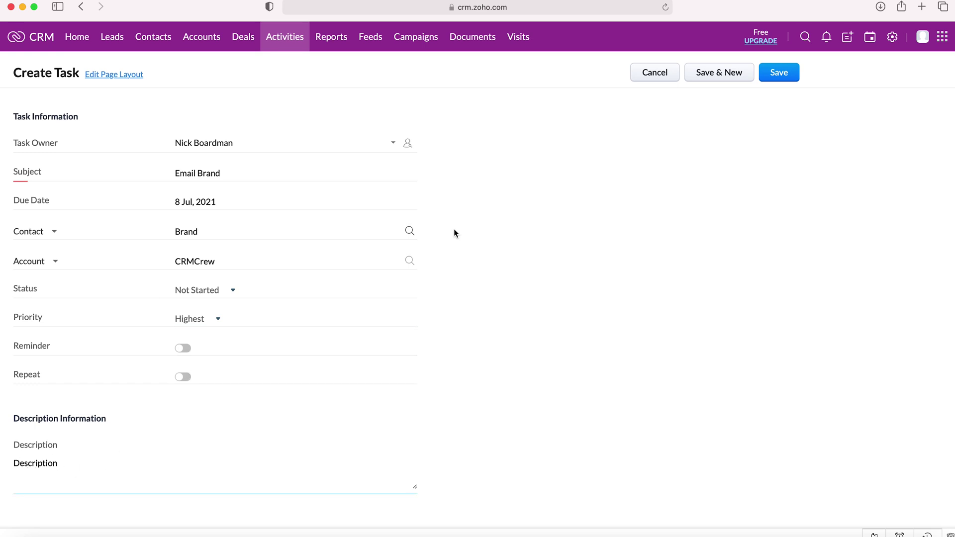
{"action": "left_click", "coordinate": [775, 73]}
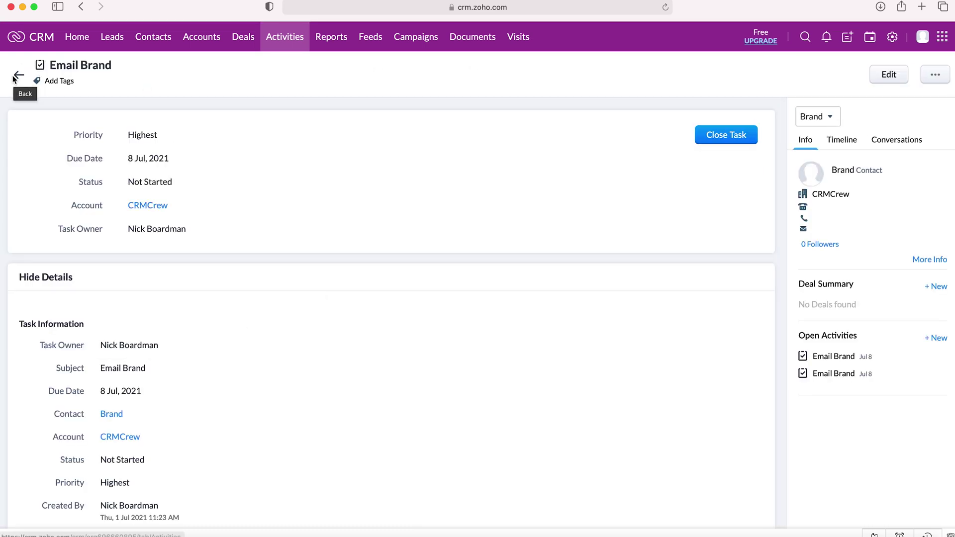
{"action": "left_click", "coordinate": [20, 76]}
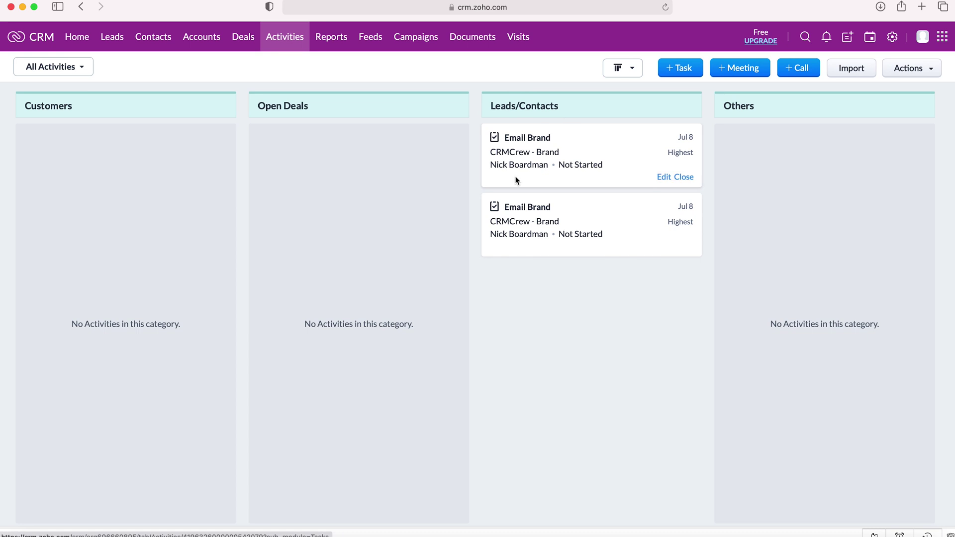